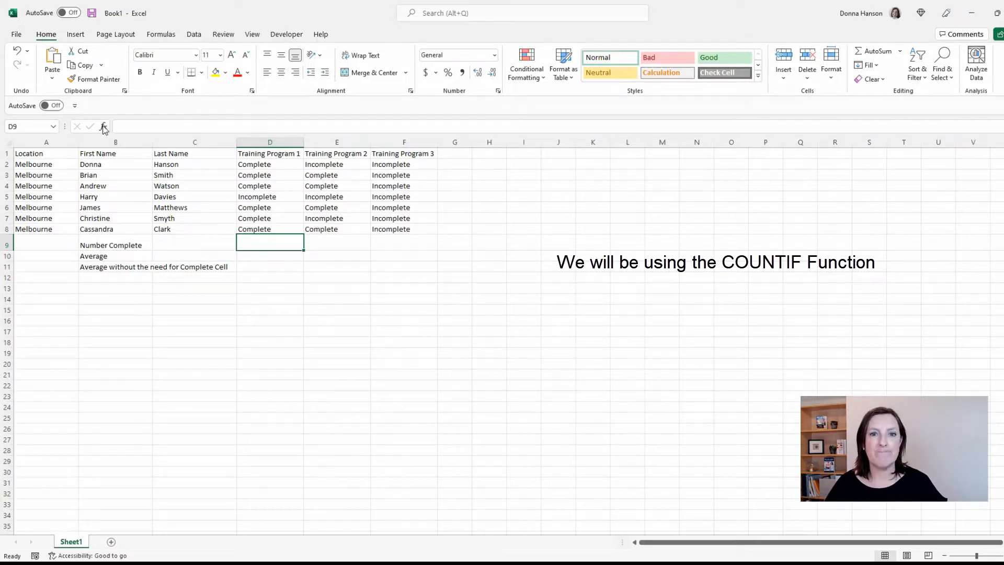
- Insert a COUNTIF function in D9 with the Training Program 1 entries D2:D8 as its range
left_click(104, 127)
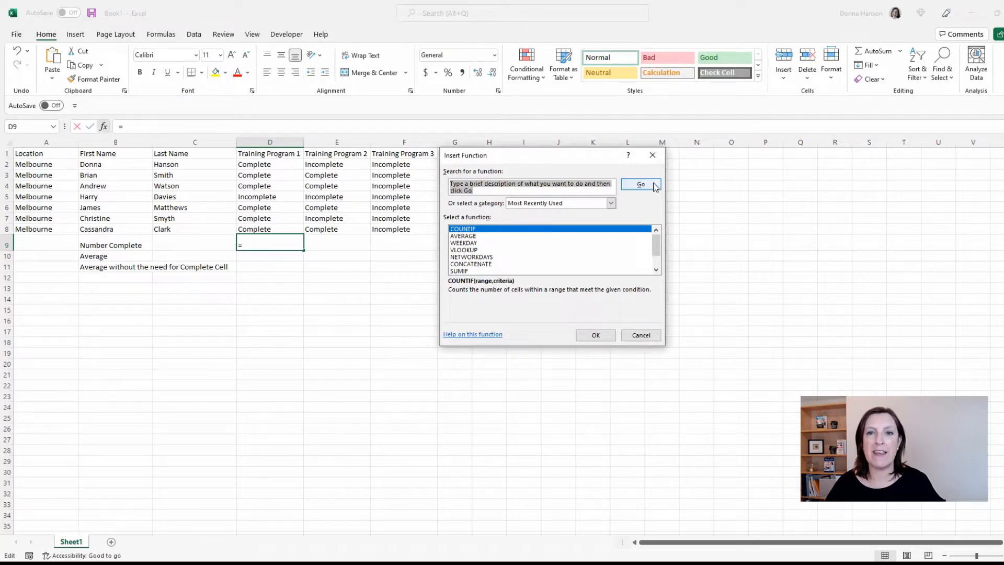
left_click(584, 334)
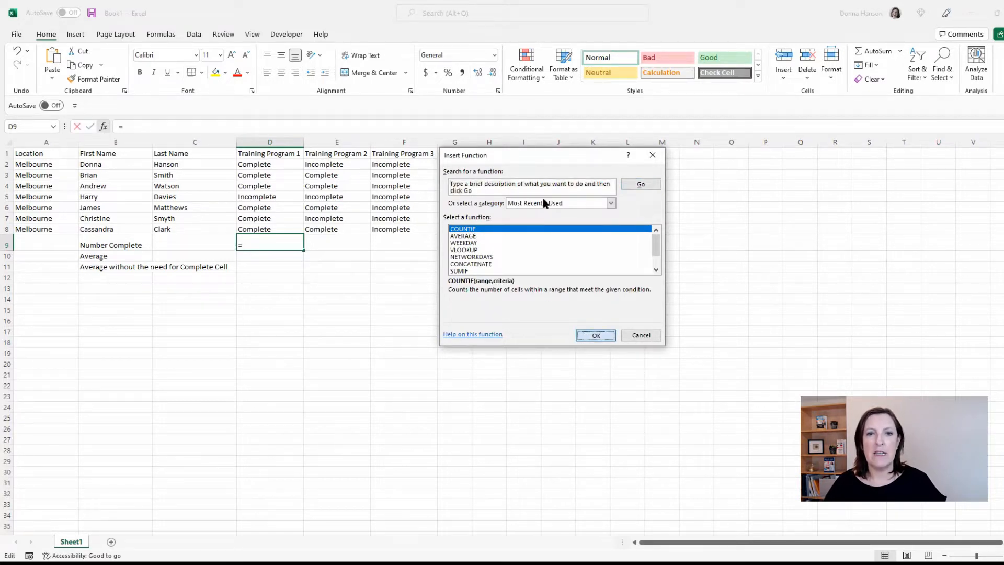
left_click_drag(530, 183, 554, 228)
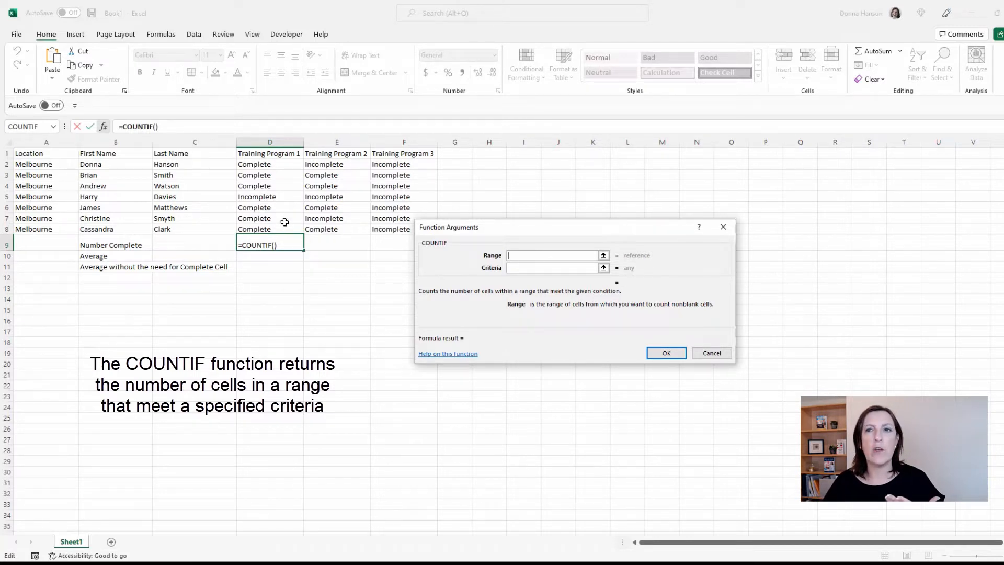
left_click(897, 50)
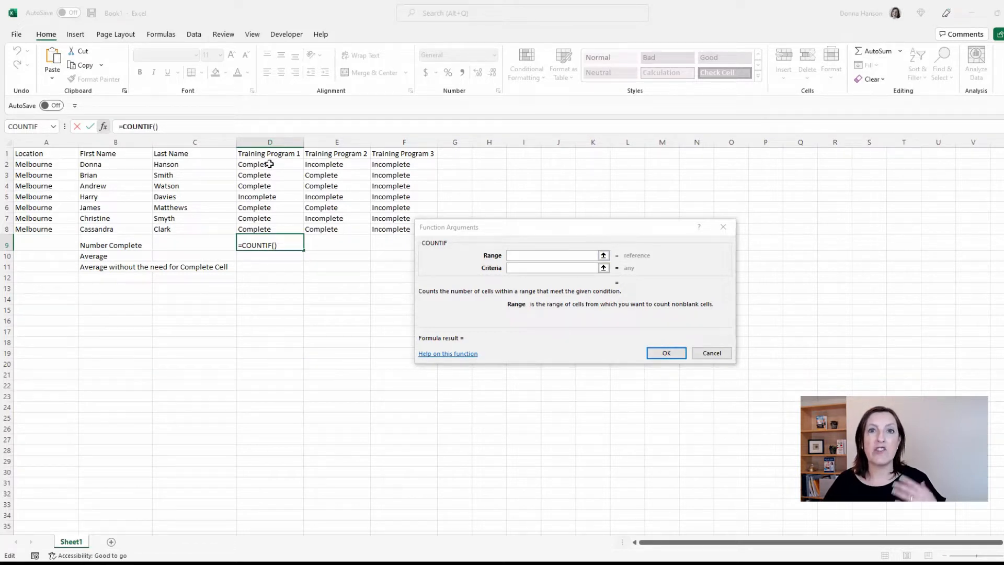
left_click(269, 164)
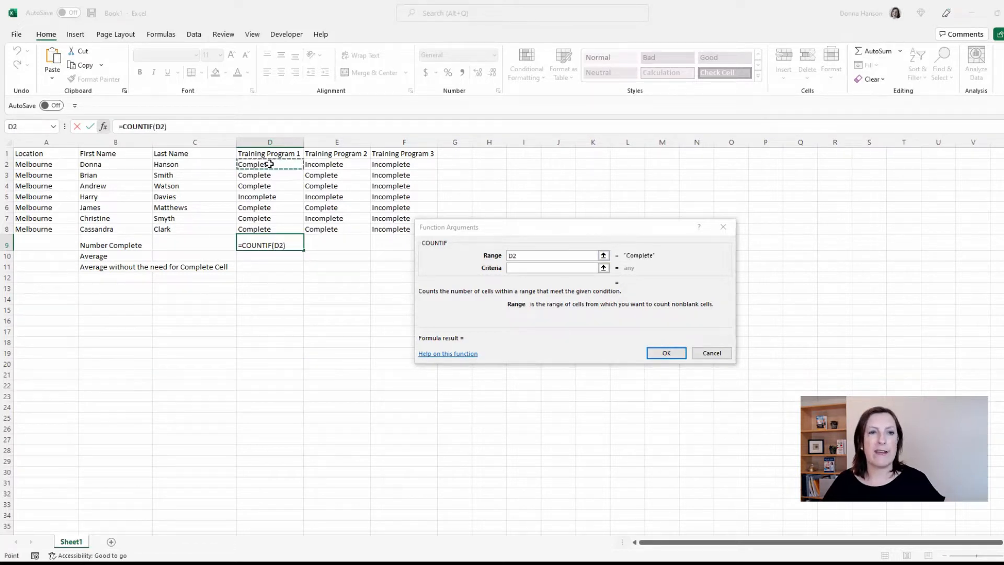
left_click_drag(270, 165, 273, 226)
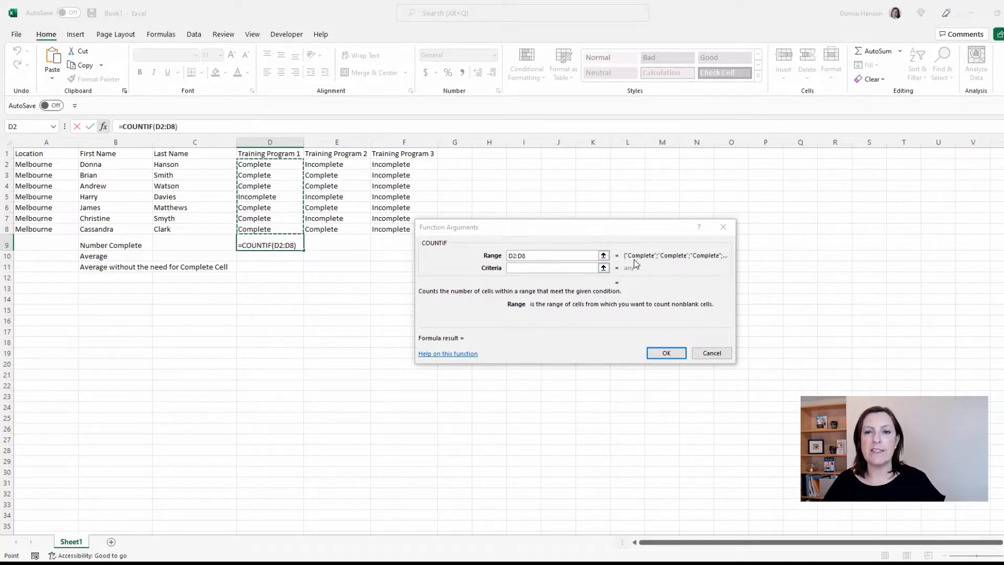
- Set the COUNTIF criteria to "Complete" and accept the function
left_click(554, 269)
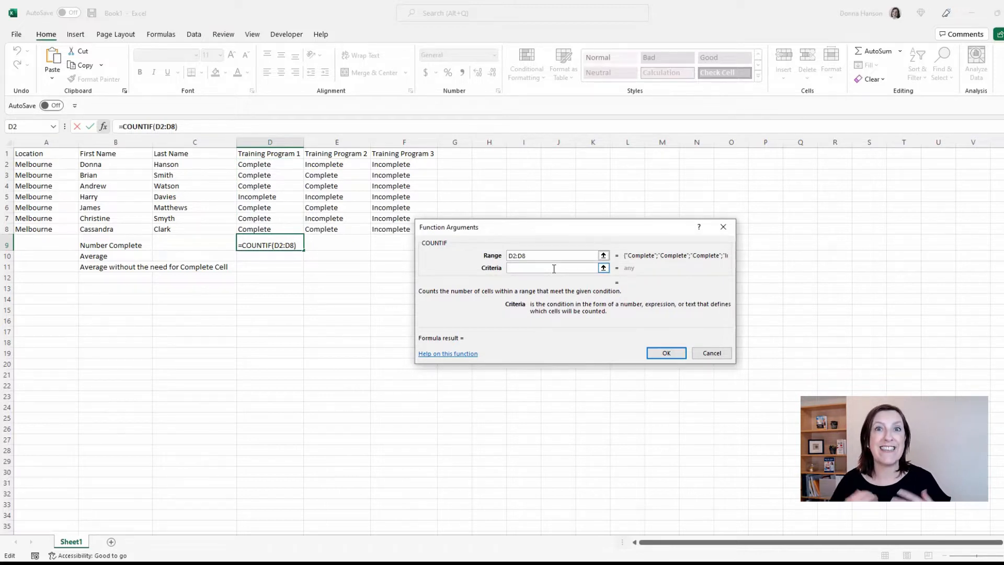
type("\"")
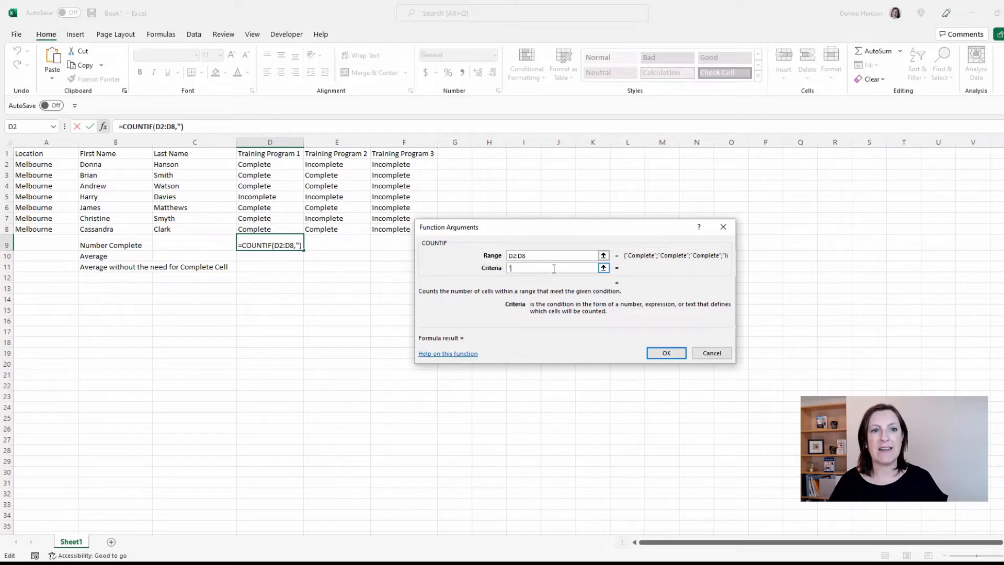
type("Comple")
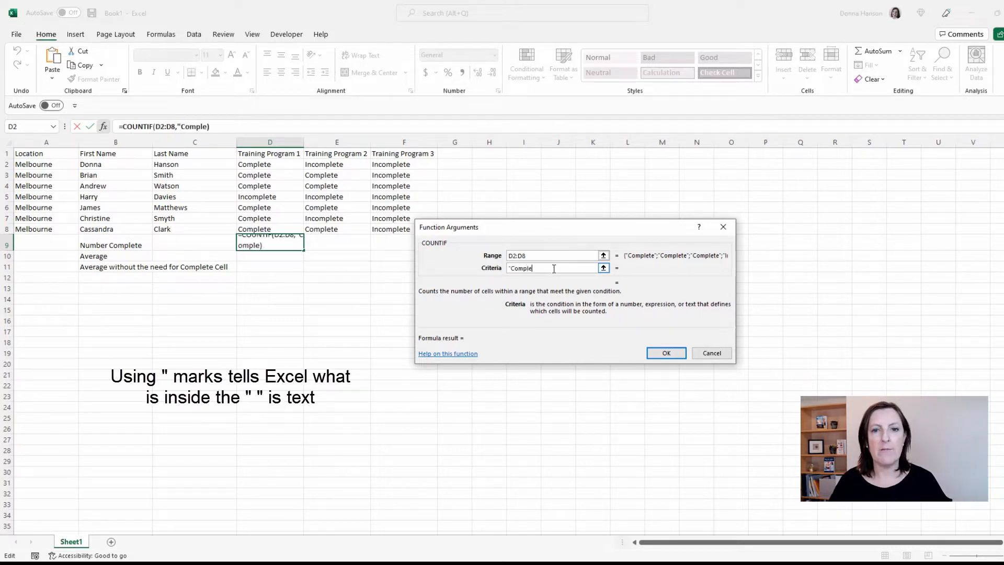
type("te\"")
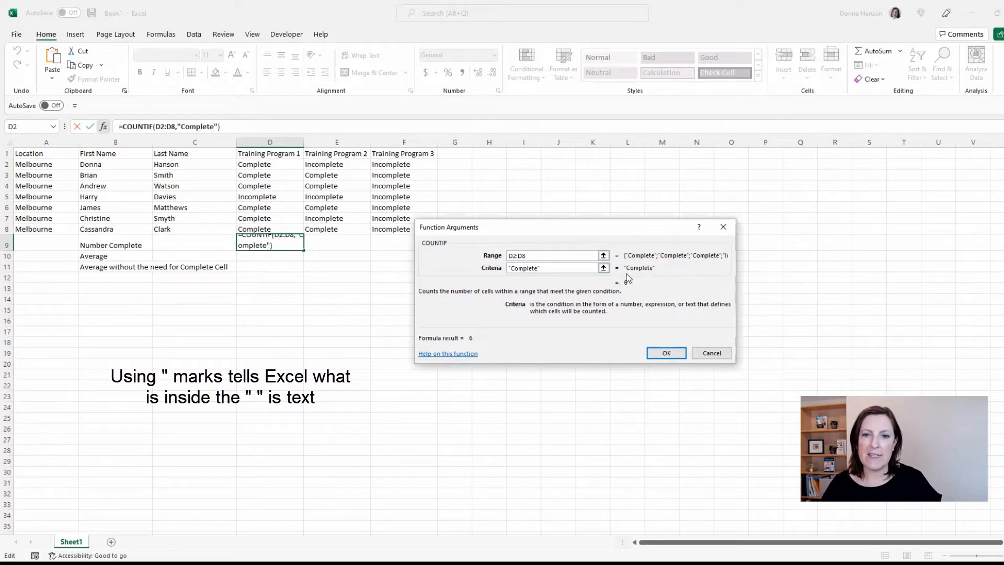
left_click(667, 354)
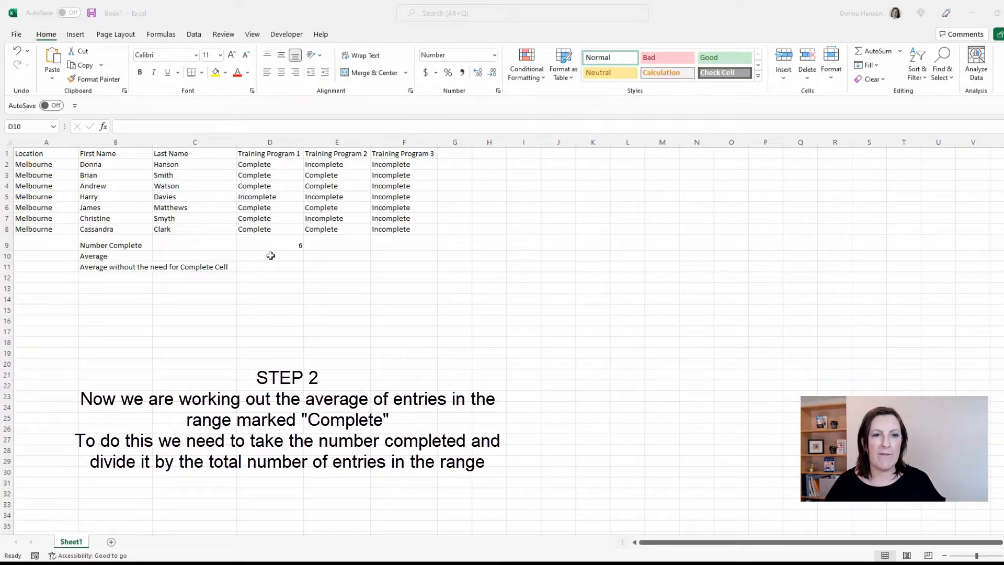
- Start an AVERAGE formula in D10 that takes D9 followed by a division sign inside the brackets
left_click(302, 259)
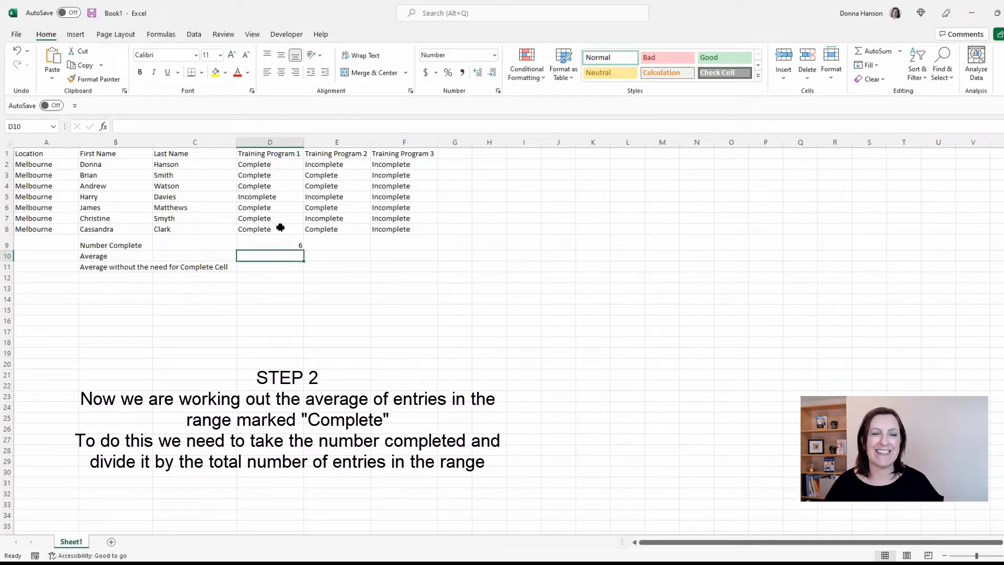
left_click(901, 52)
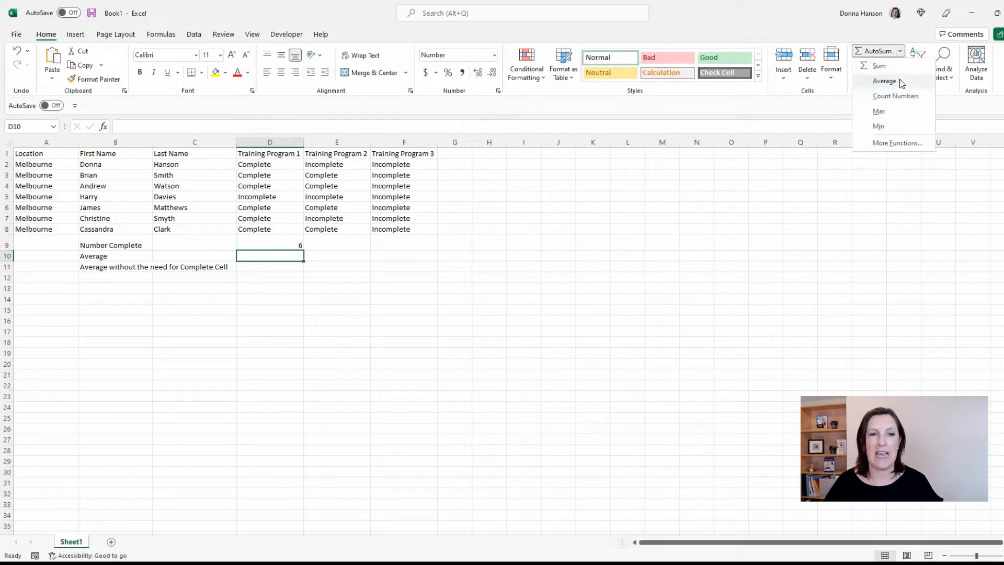
left_click(885, 81)
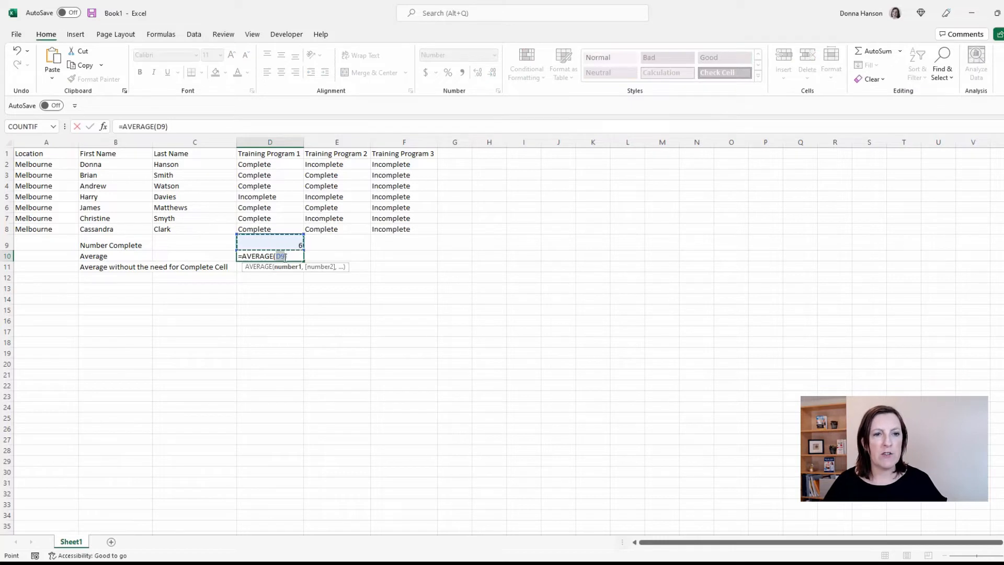
left_click(283, 257)
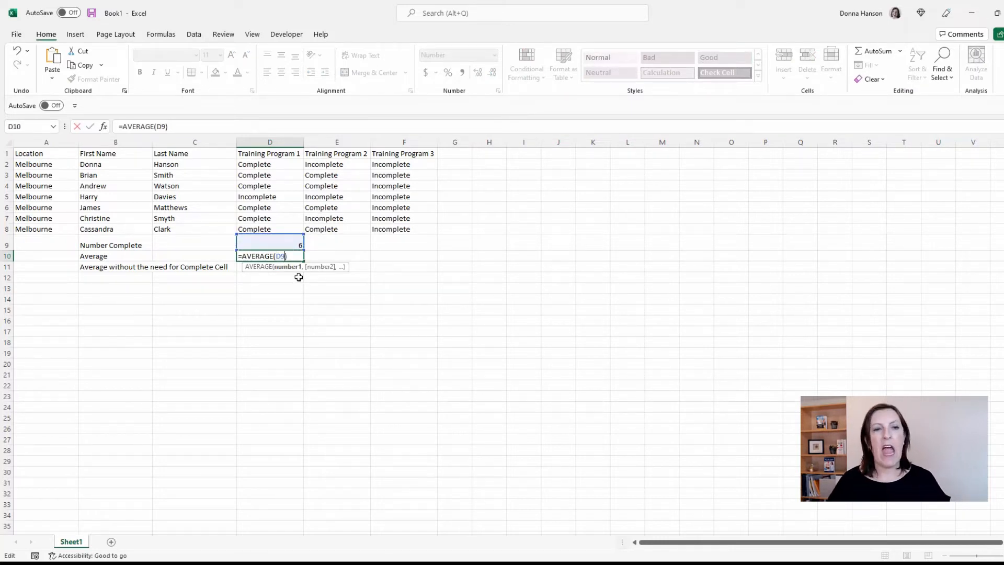
type("/")
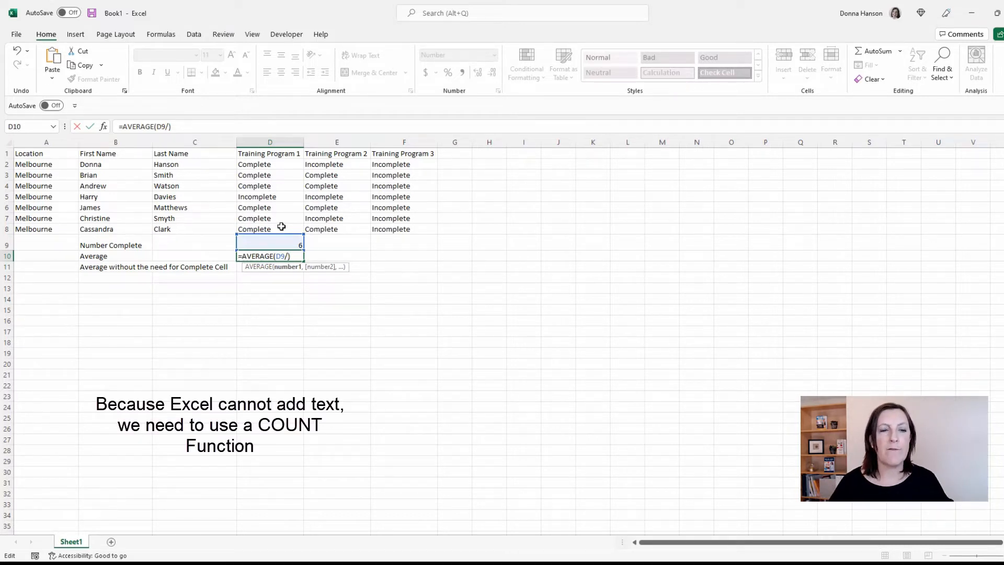
- Nest COUNTA of D2:D8 as the divisor in D10's AVERAGE formula and format the cell as a percentage
left_click(54, 126)
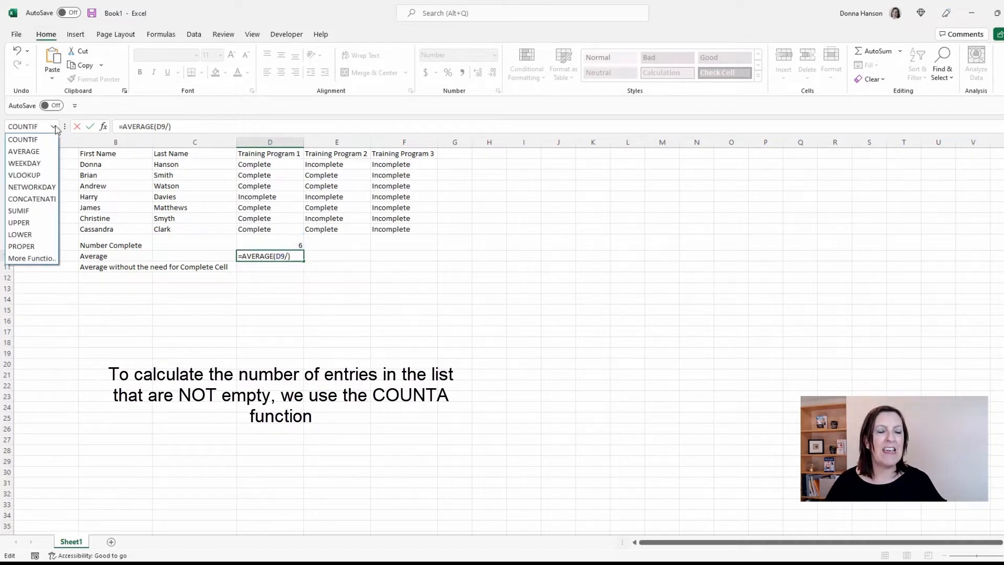
left_click(24, 260)
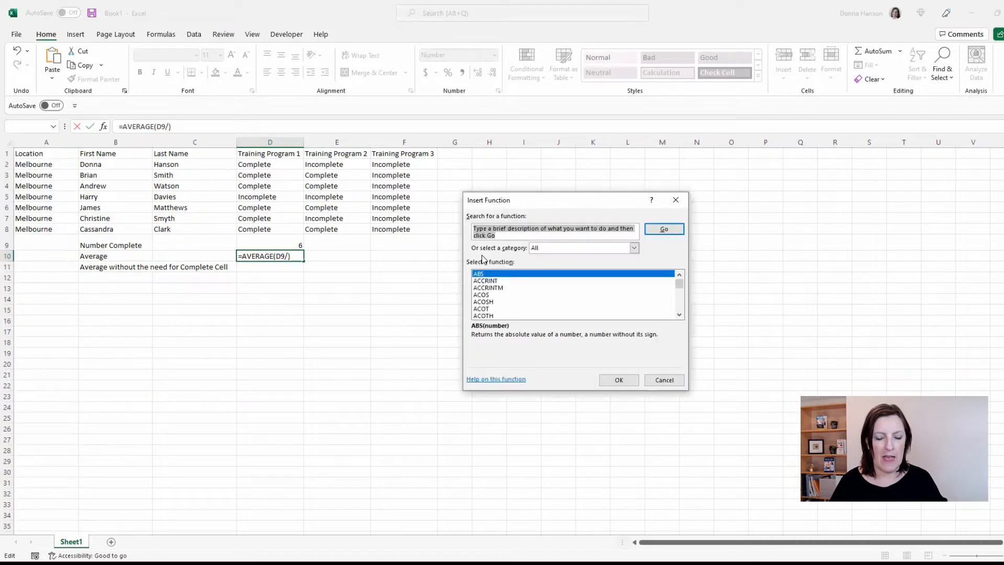
type("counta")
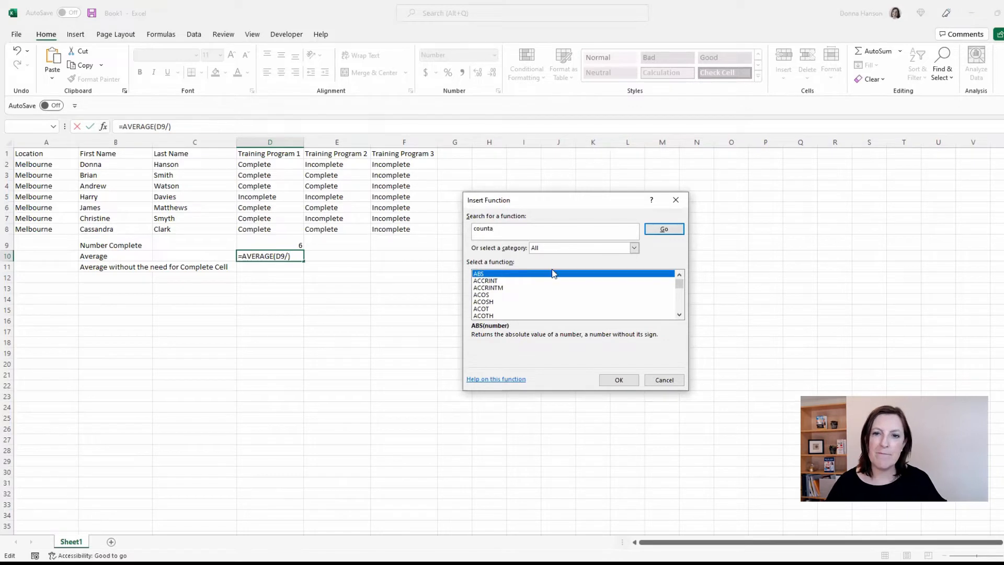
left_click(665, 231)
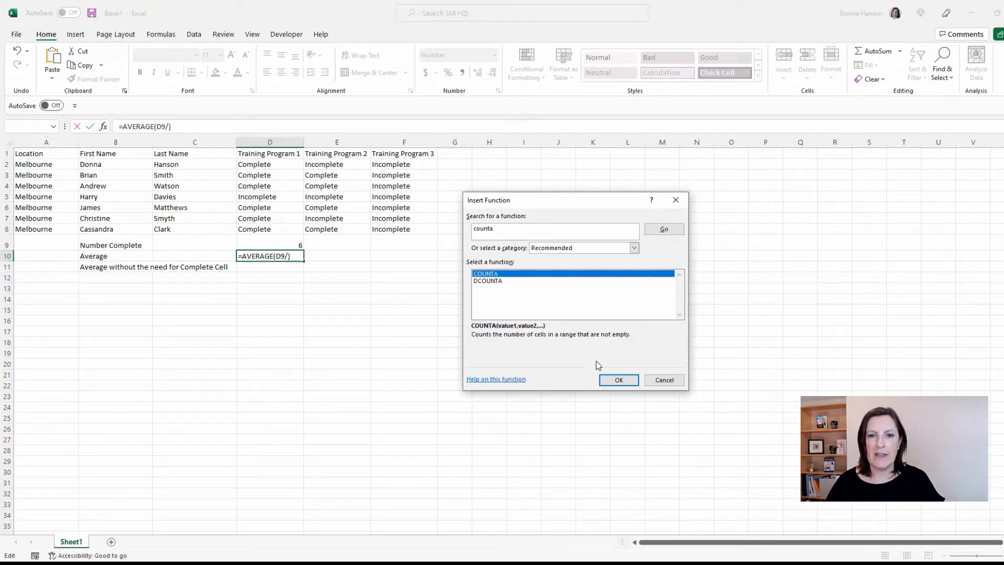
left_click(618, 381)
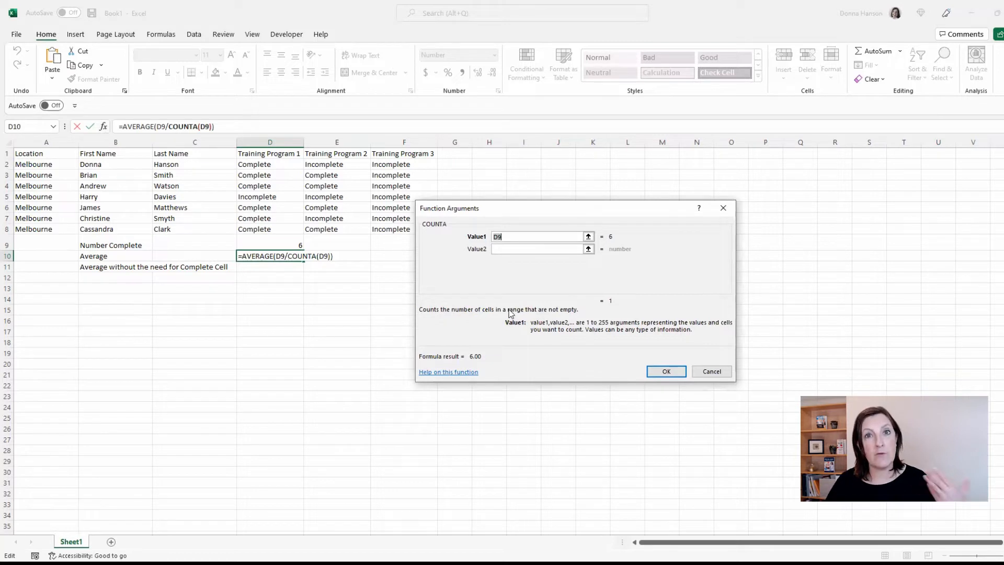
left_click(287, 164)
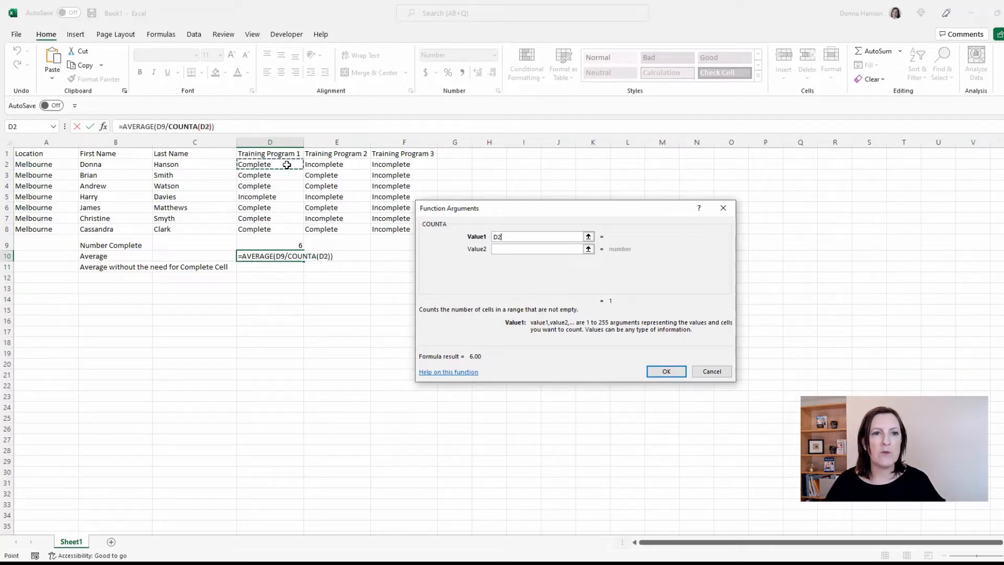
left_click(279, 226, "shift")
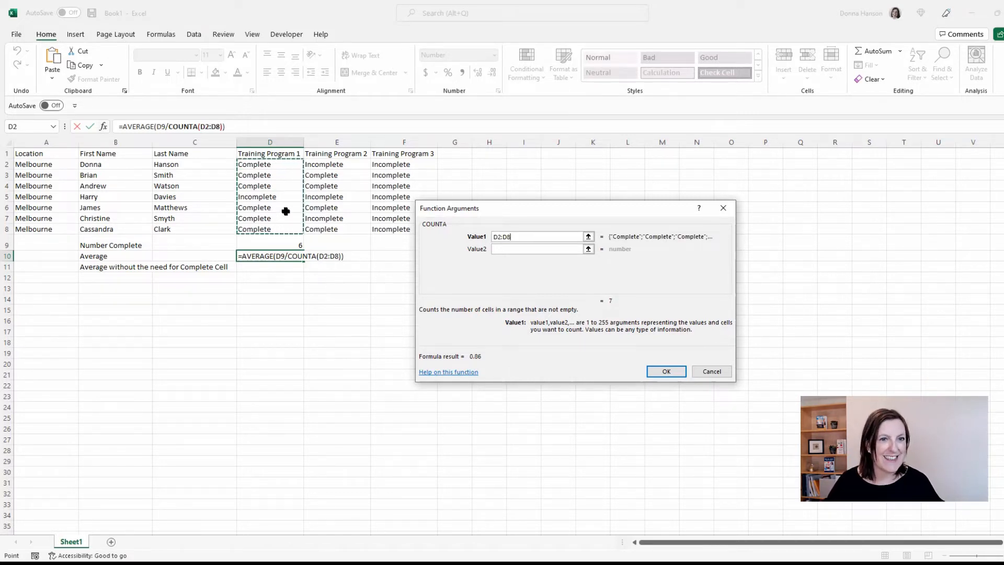
left_click(667, 372)
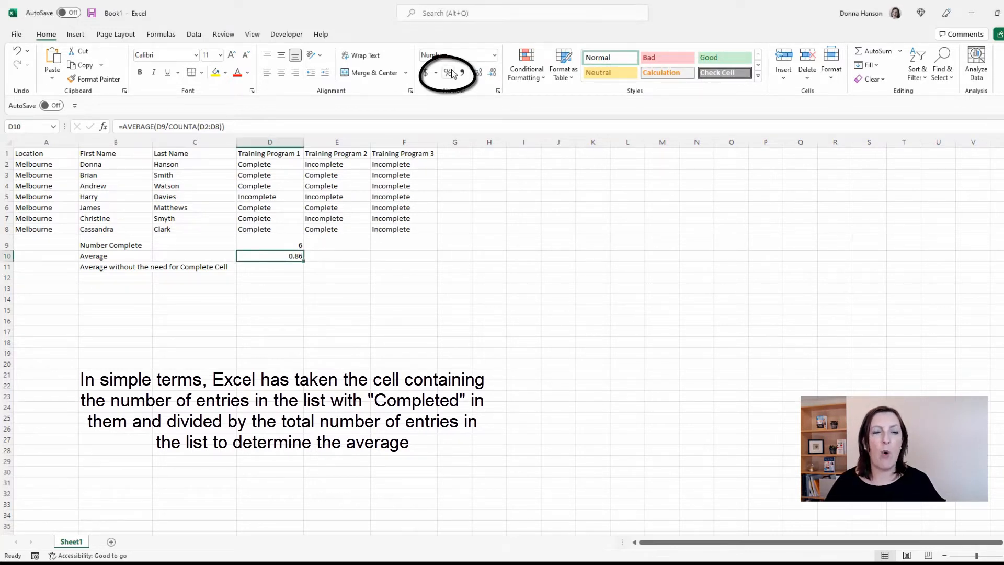
left_click(451, 72)
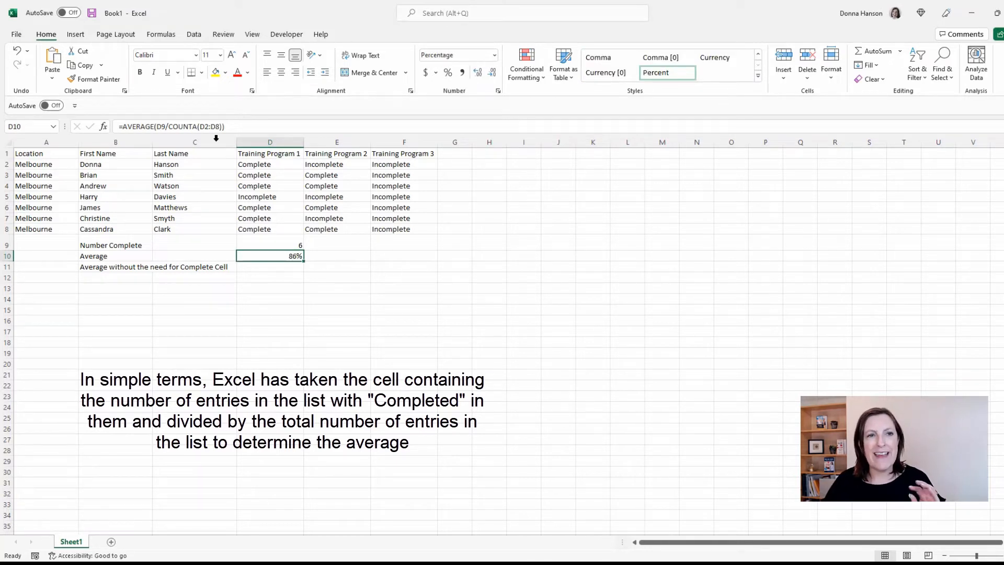
- Review the formulas in D9 and D10, and start an AVERAGE formula in D11
left_click(258, 267)
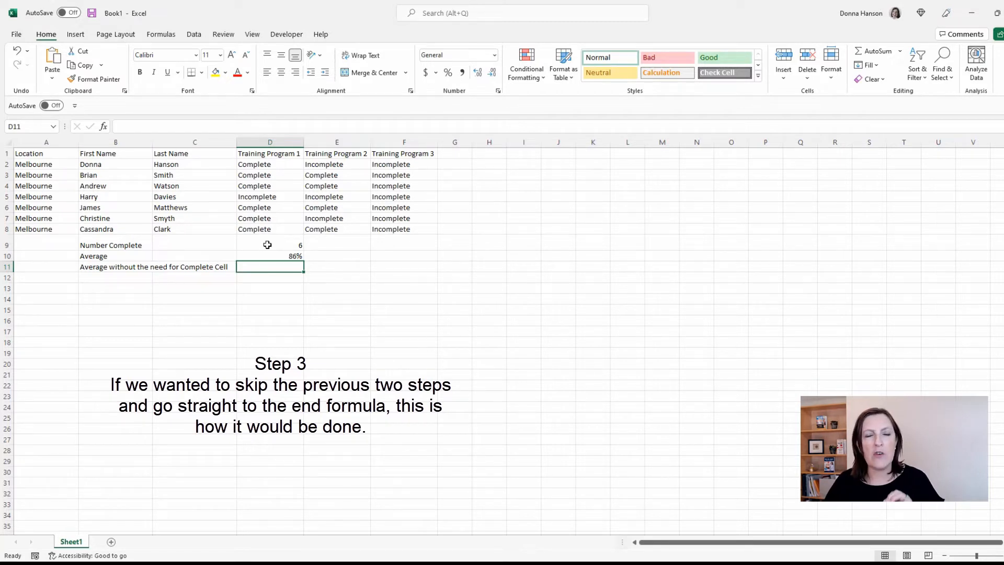
left_click(267, 244)
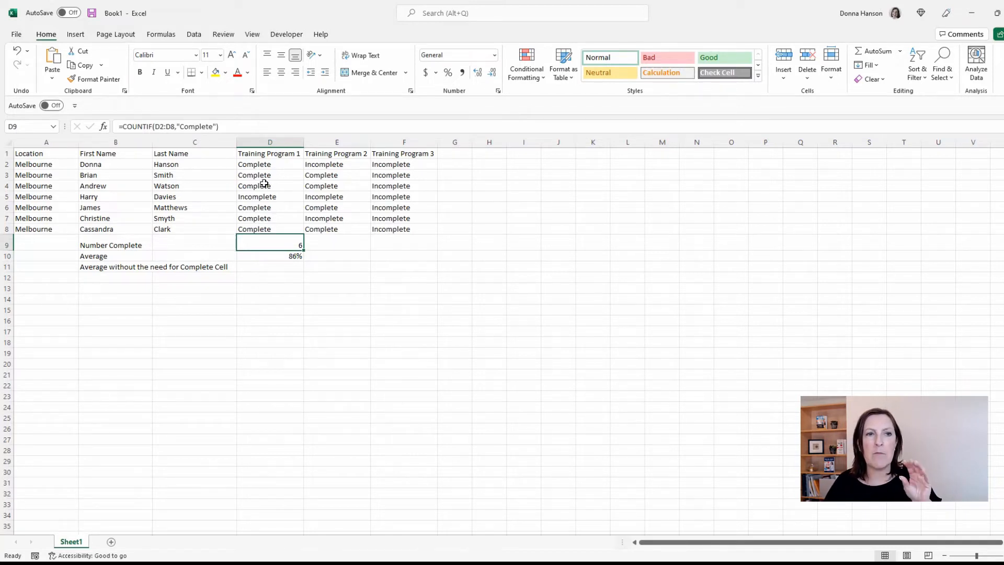
left_click(271, 256)
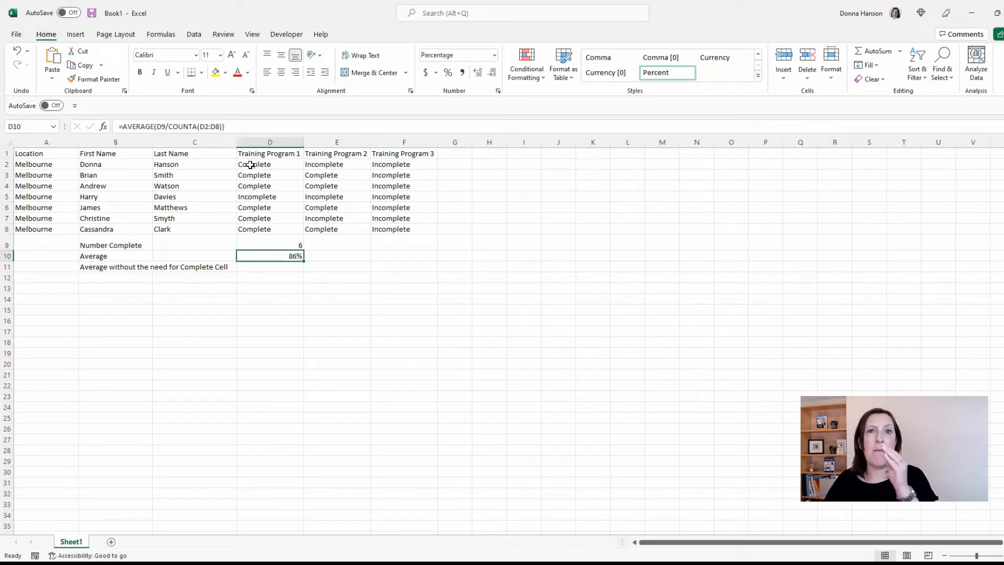
left_click(261, 267)
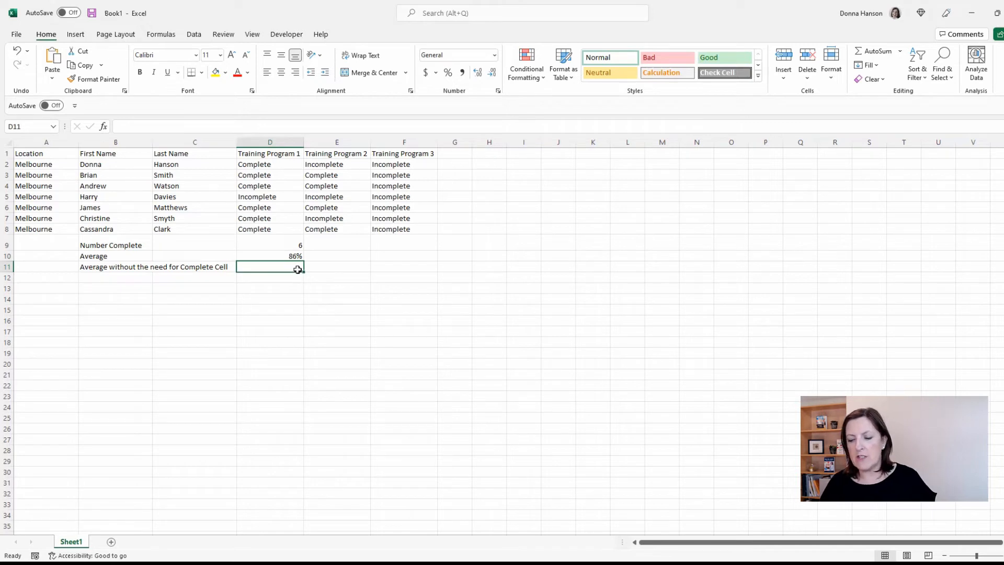
left_click(901, 52)
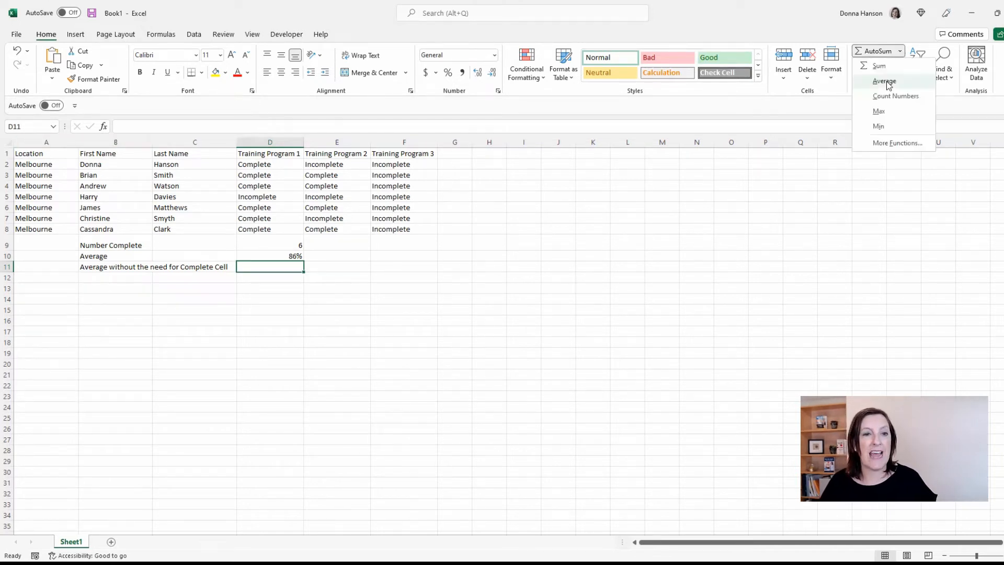
left_click(885, 82)
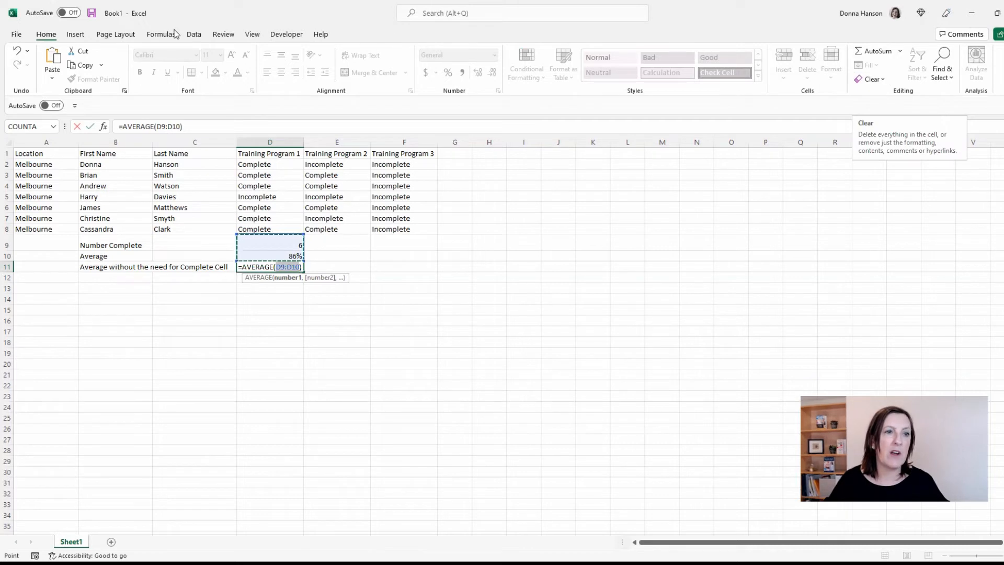
- Nest a COUNTIF of D2:D8 with the criteria "Complete" inside D11's AVERAGE formula and accept the function
left_click(53, 128)
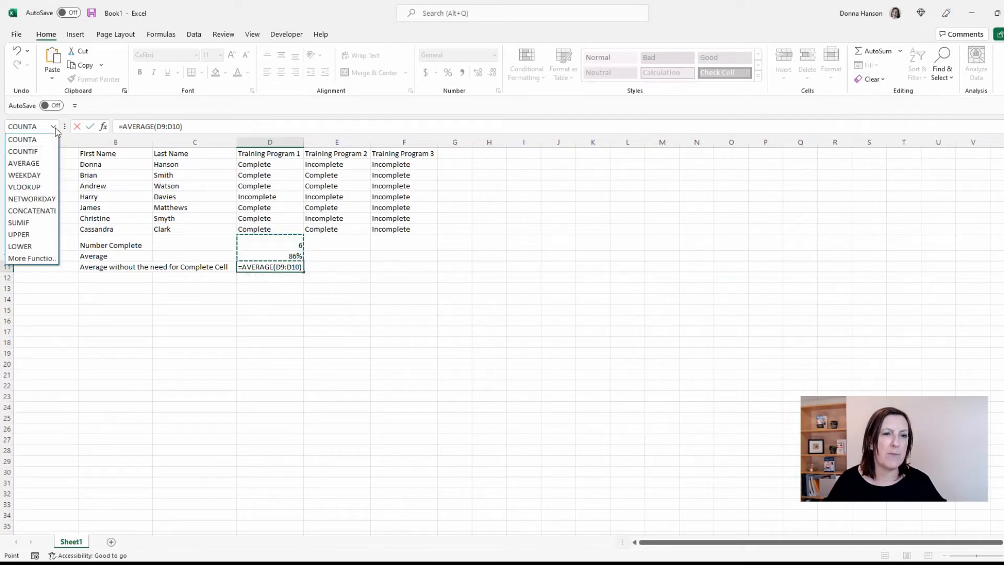
left_click(41, 153)
left_click(260, 167)
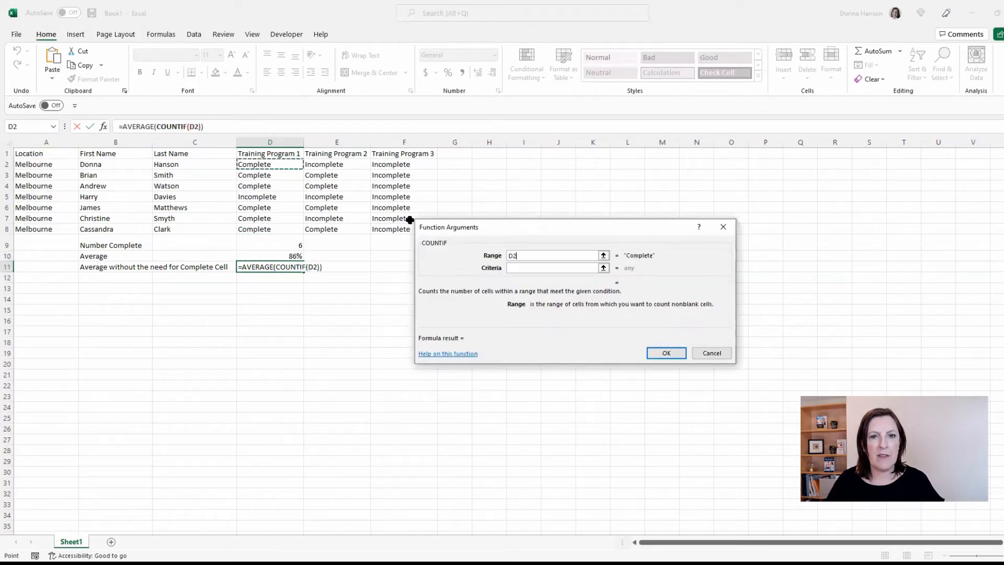
type(":D8")
key("Tab")
type("\"Complete")
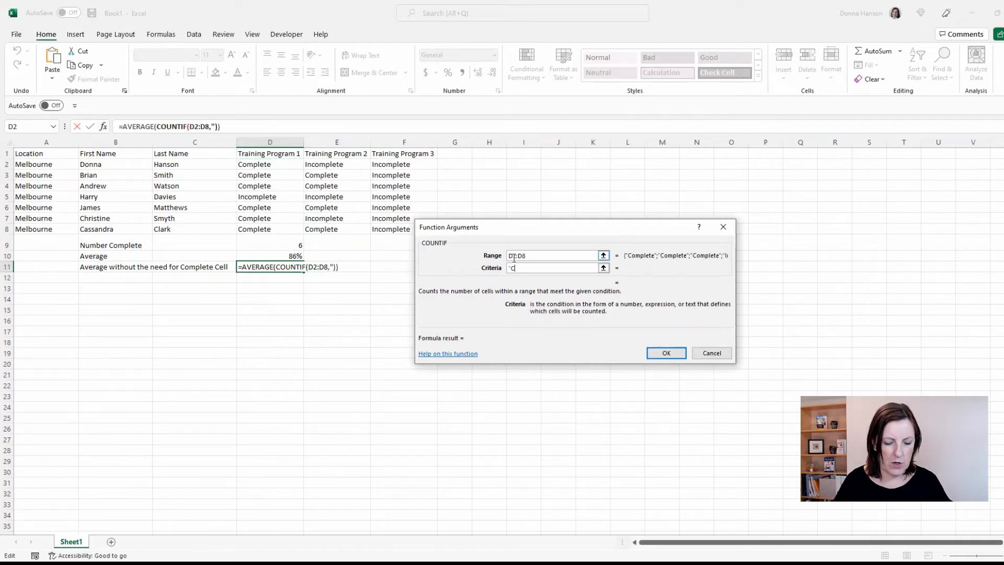
type("\"")
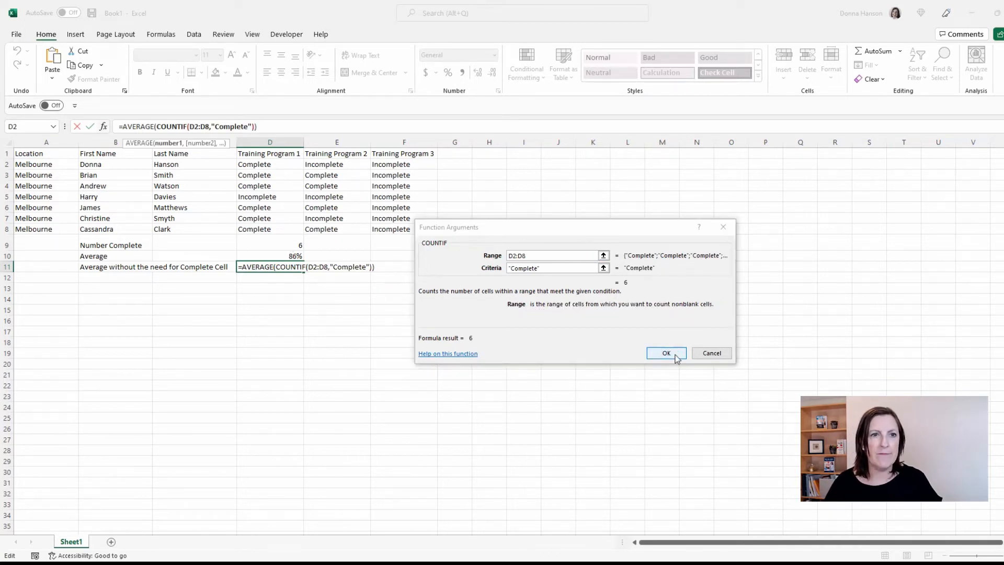
left_click(675, 356)
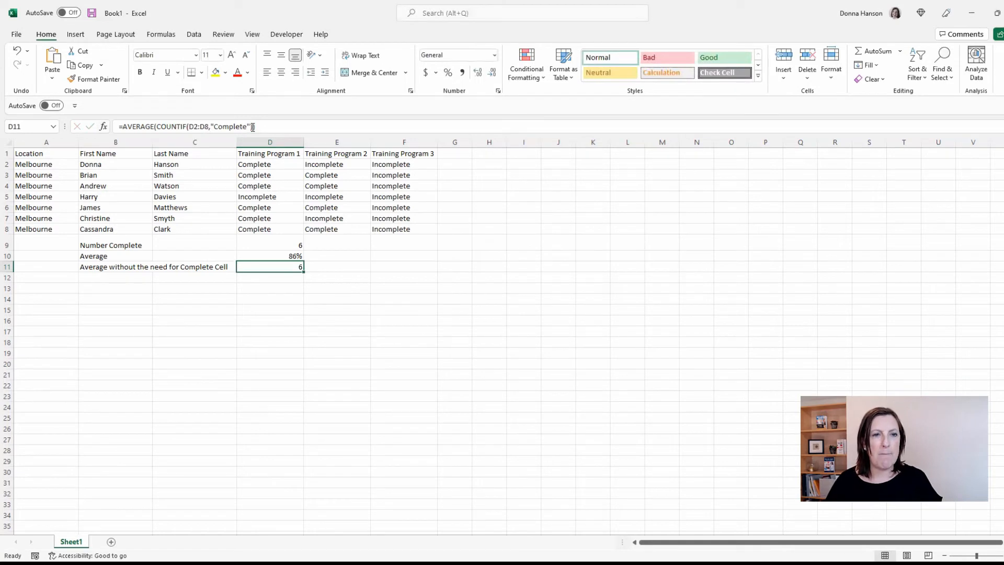
- Divide the COUNTIF in D11's AVERAGE formula by a nested COUNTA of D2:D8 and format the cell as a percentage
left_click(253, 127)
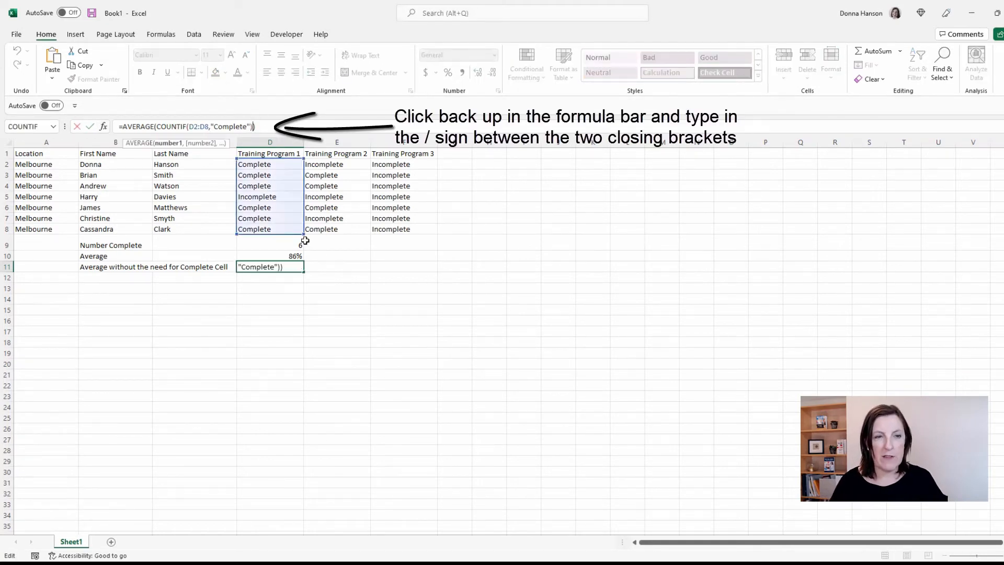
type("/")
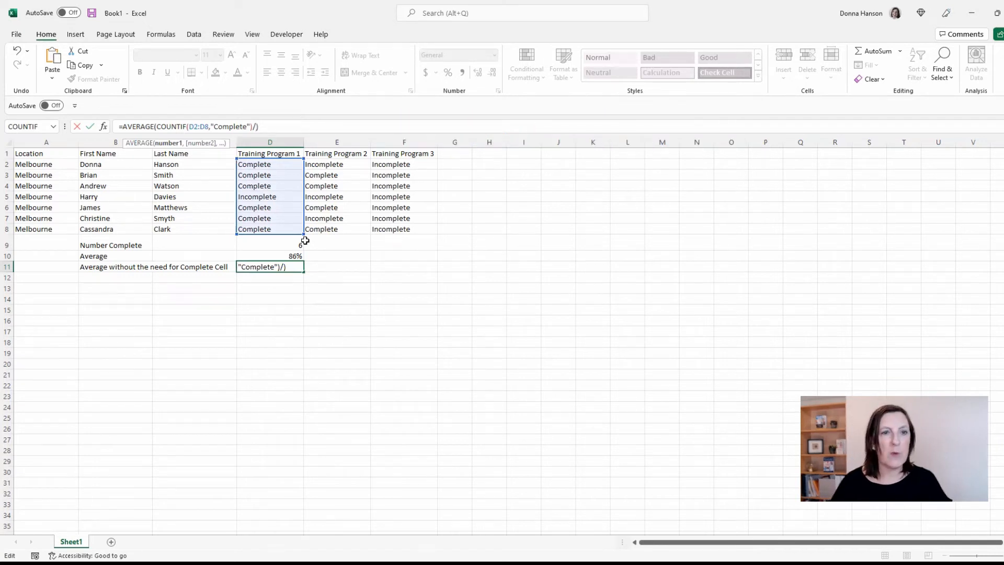
left_click(54, 127)
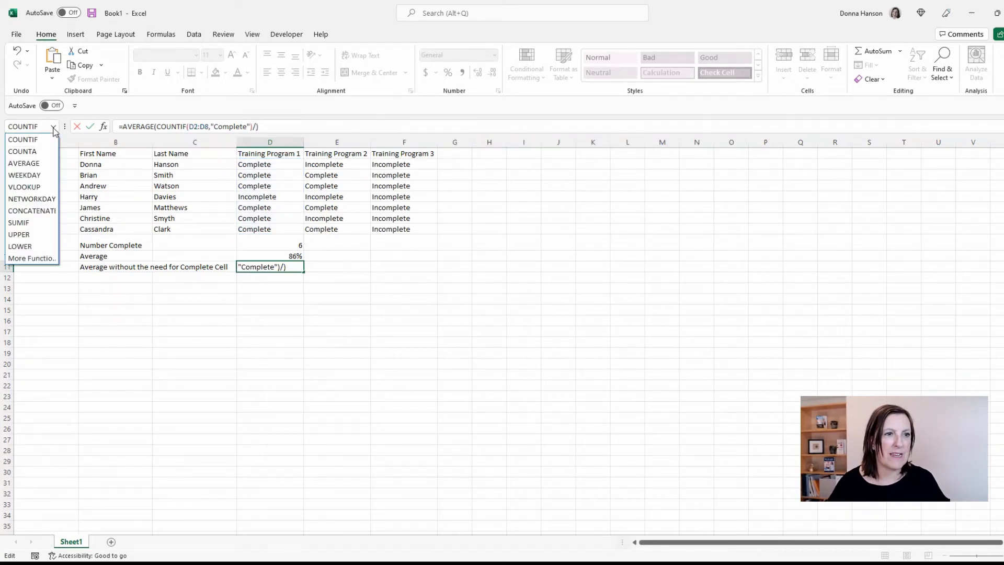
left_click(36, 153)
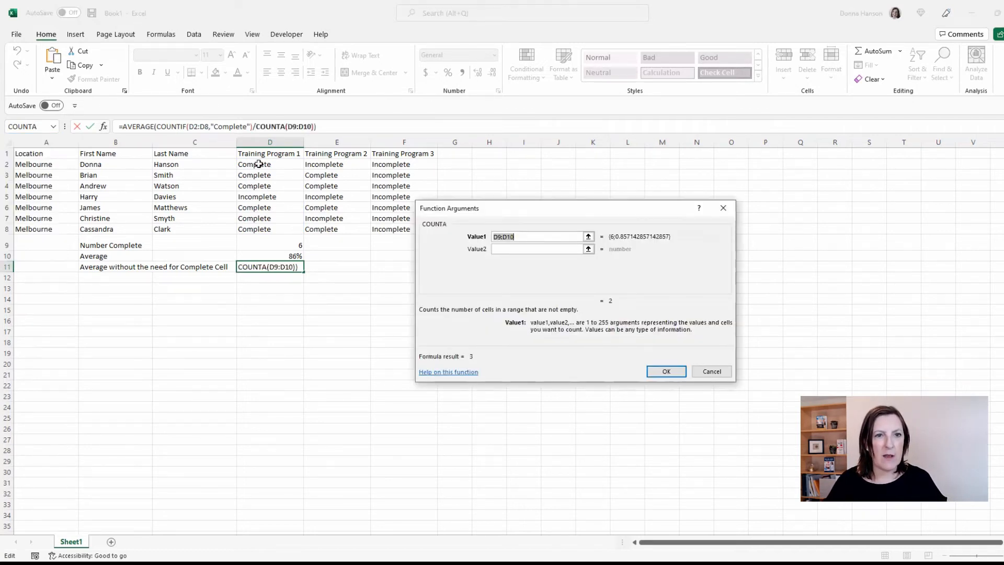
left_click(259, 165)
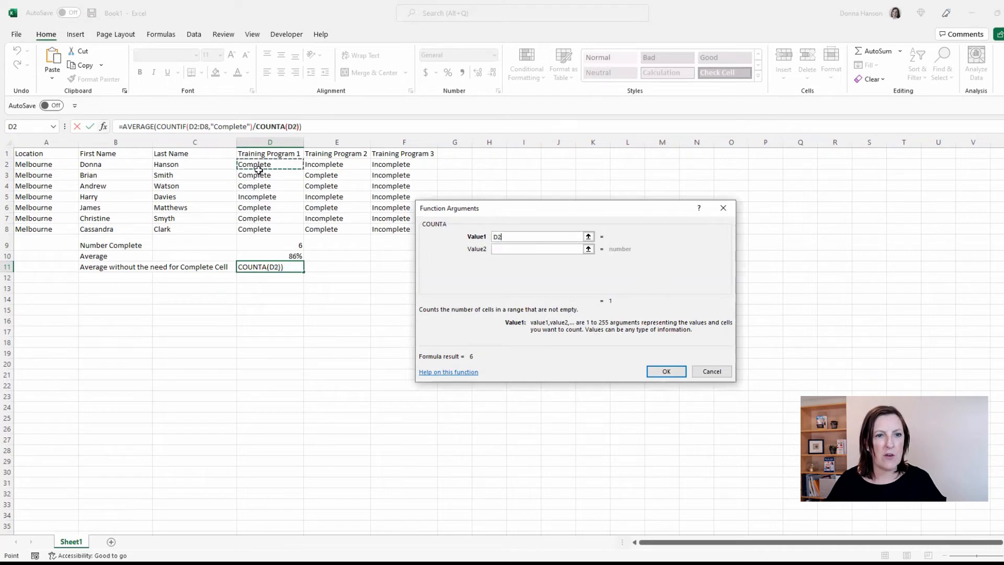
key("ctrl+shift+Down")
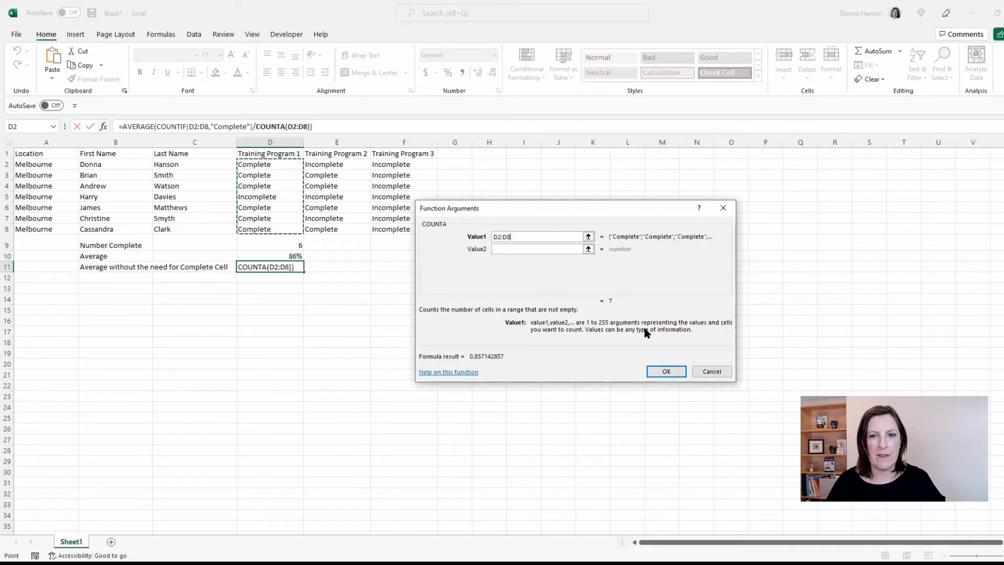
left_click(667, 370)
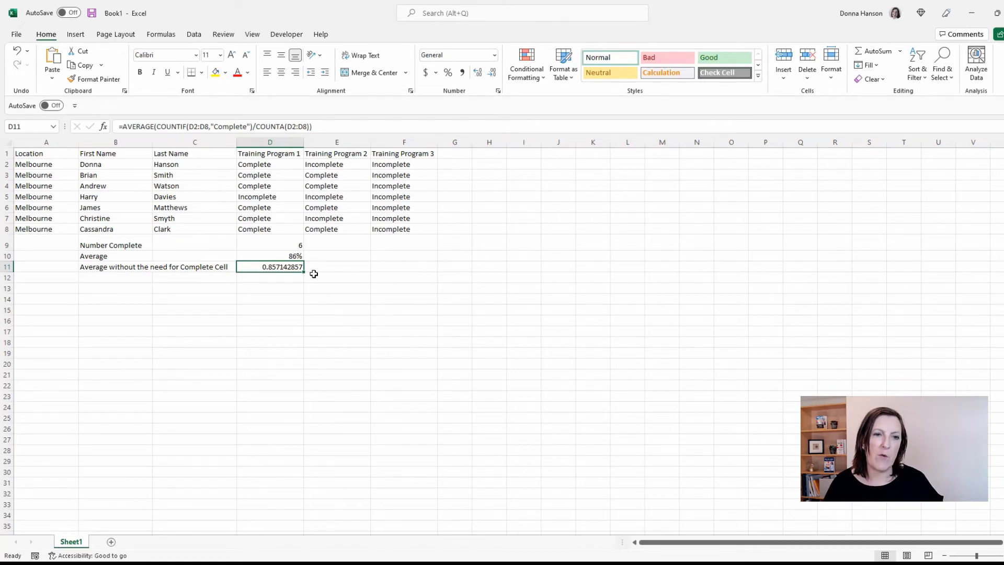
left_click(447, 77)
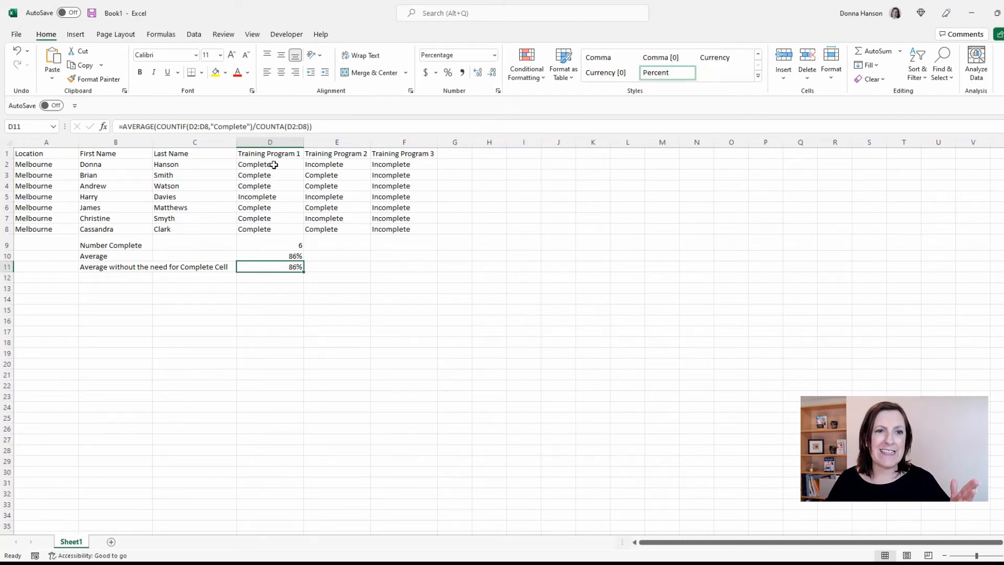
- Review the Training Program 1 entries in D2:D8 and compare the formulas in D9, D10 and D11
left_click_drag(272, 165, 270, 227)
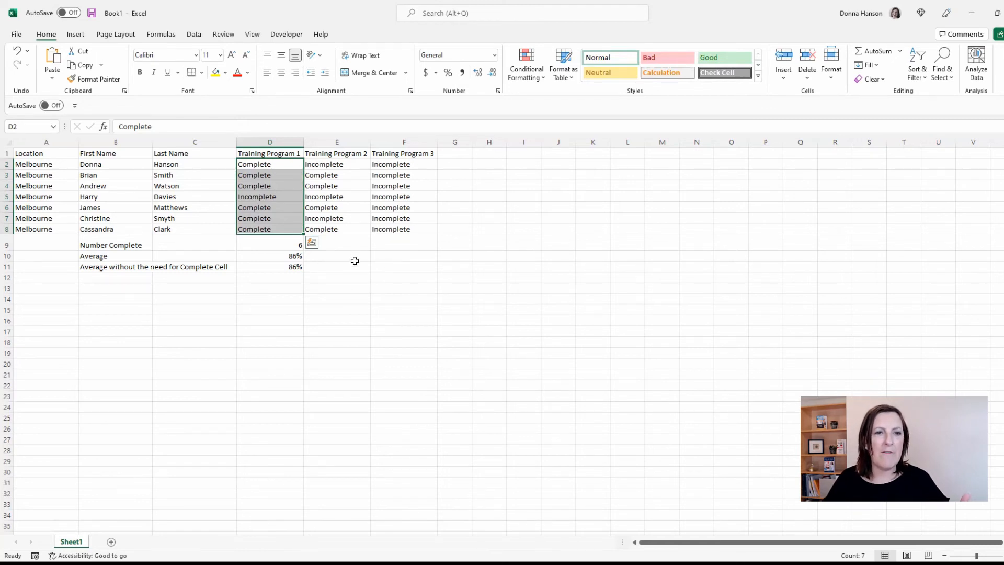
left_click(245, 245)
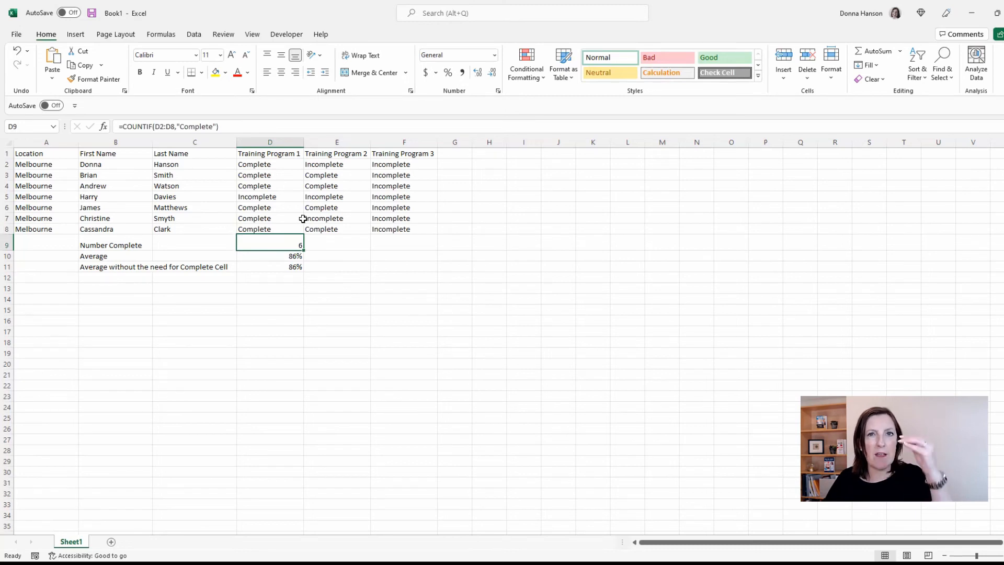
left_click(292, 257)
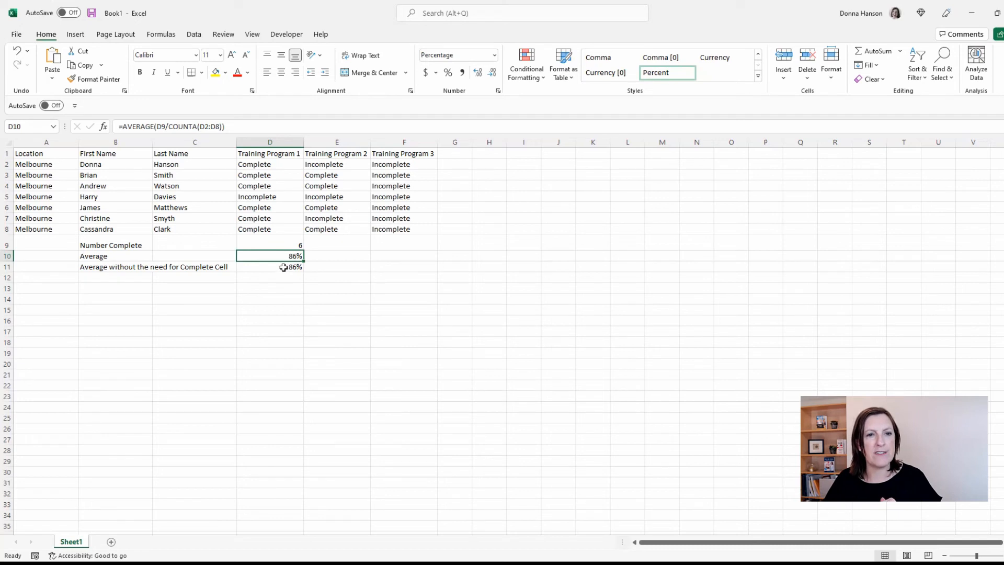
left_click(283, 268)
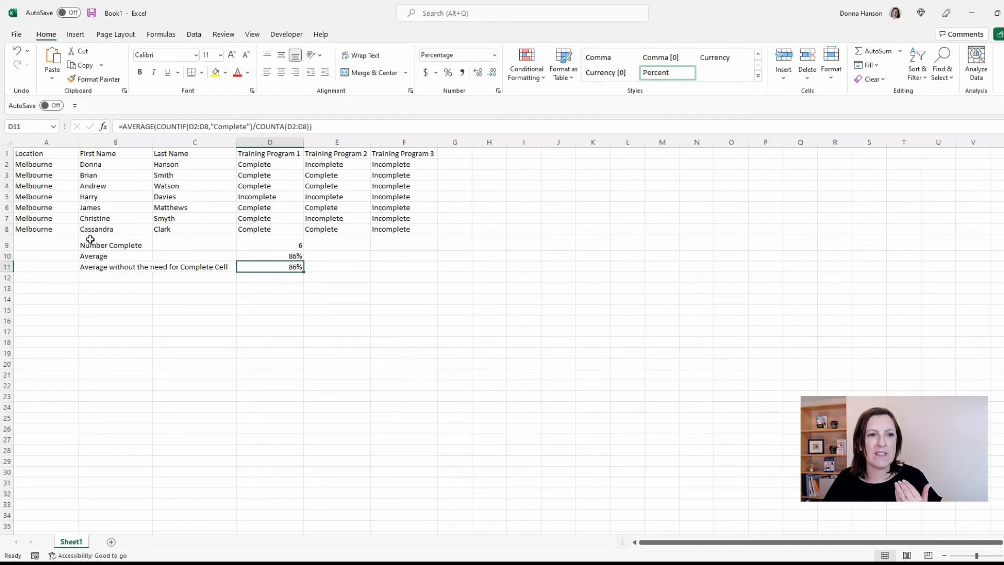
left_click(281, 242)
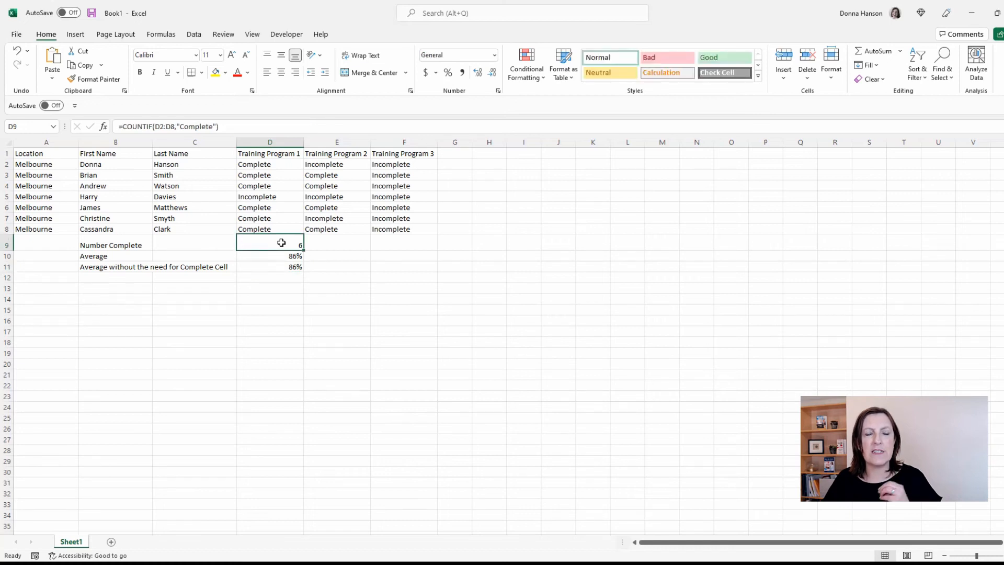
- Fill D11's combined average formula across to F11 for Training Programs 2 and 3, and check the copy in E11
left_click(280, 267)
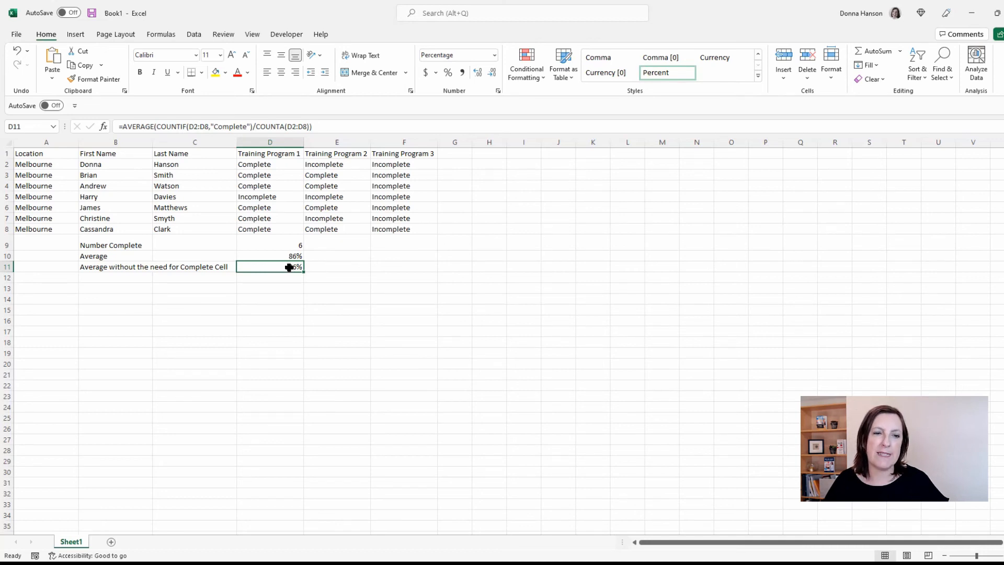
left_click_drag(304, 272, 415, 275)
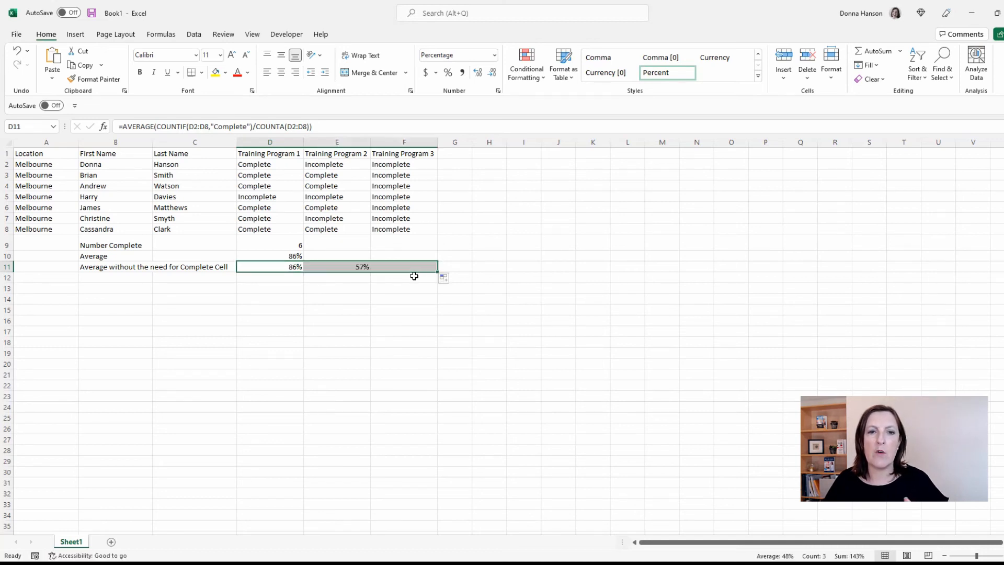
left_click(357, 267)
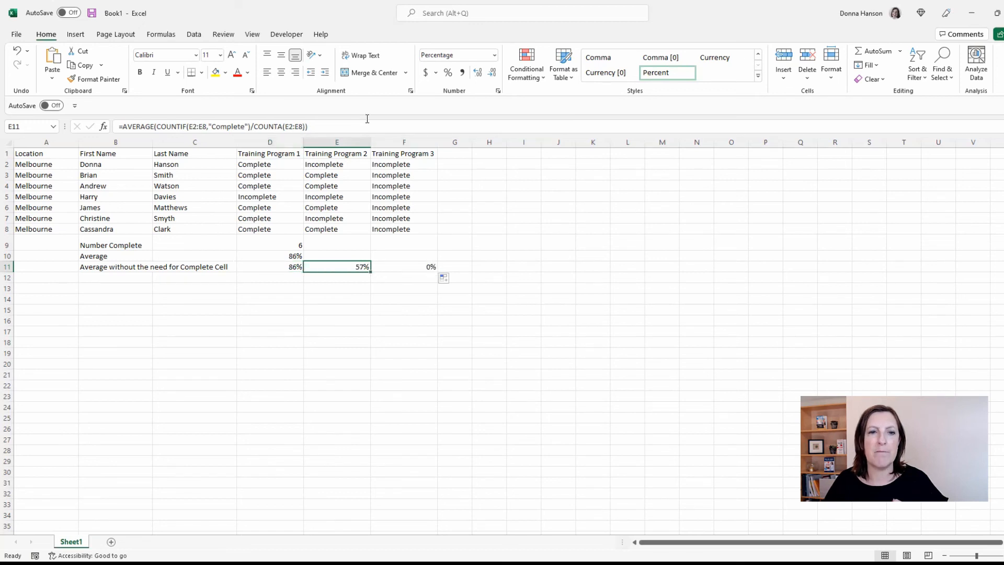